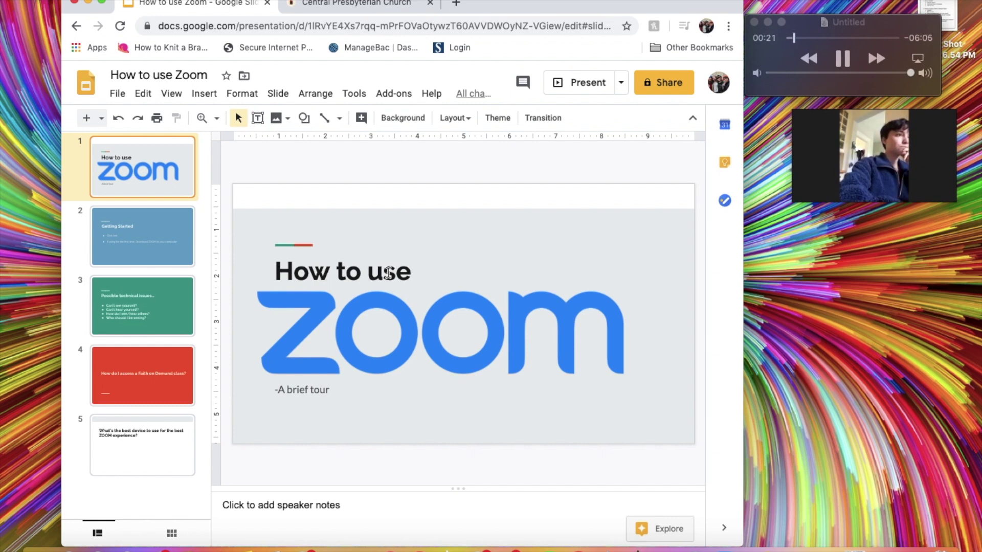
Step: Show the Getting Started slide and open the Zoom meeting link from its speaker notes
click(137, 227)
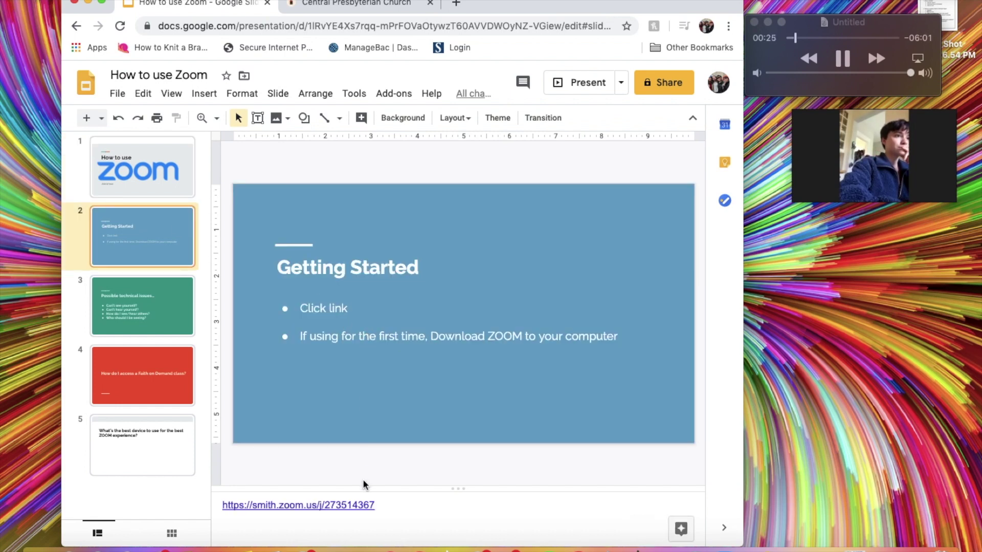
click(350, 505)
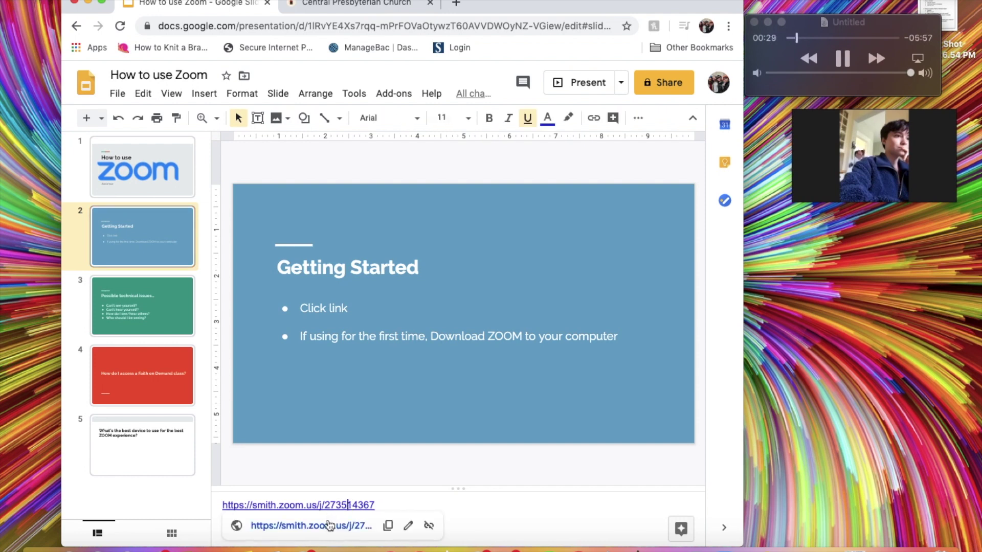
click(328, 525)
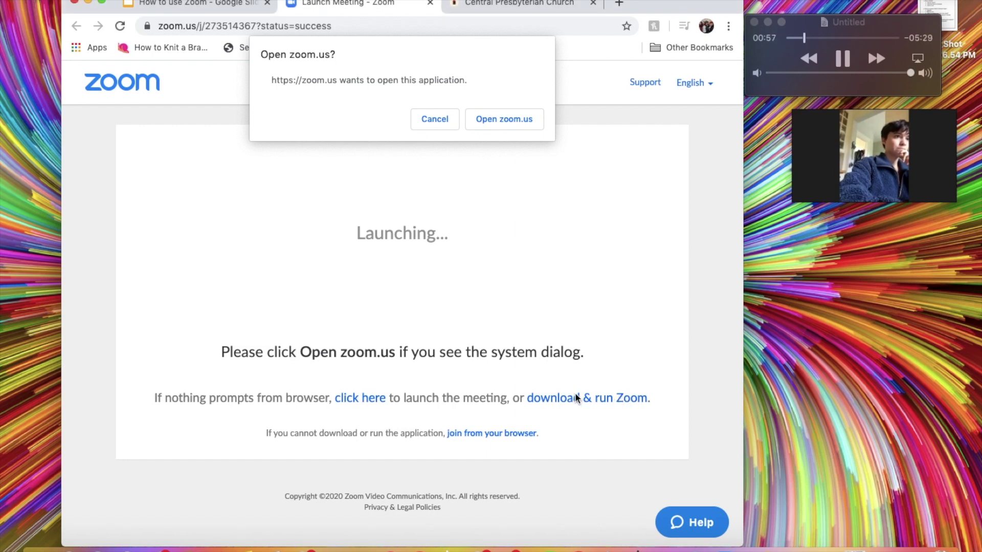
Step: Decline opening zoom.us, download and open the Zoom installer package instead, and minimize the installer window
click(433, 119)
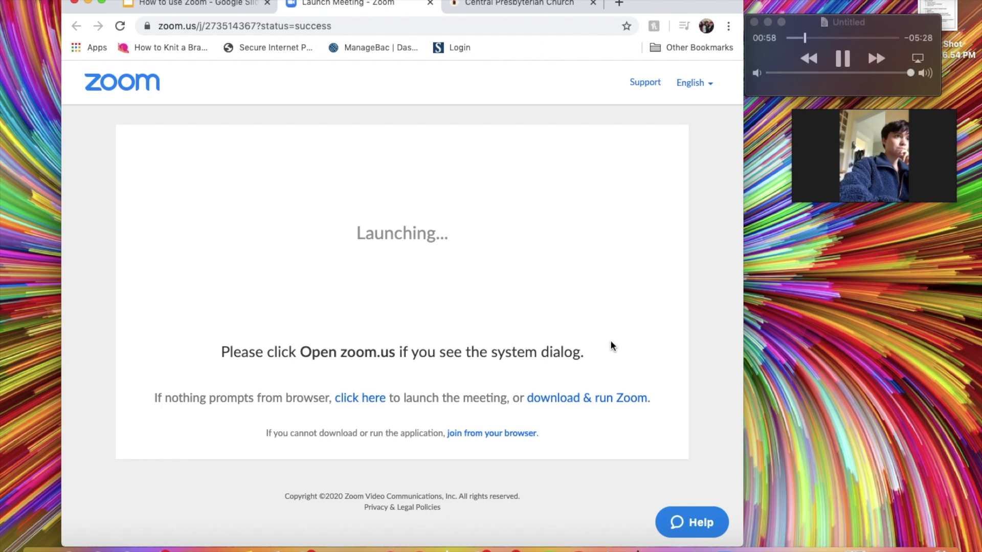
click(577, 403)
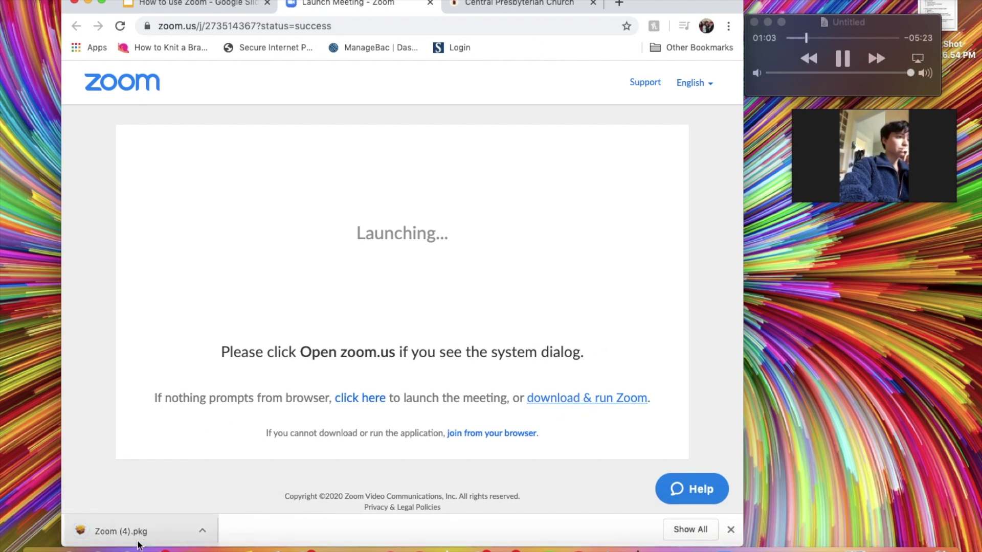
click(121, 537)
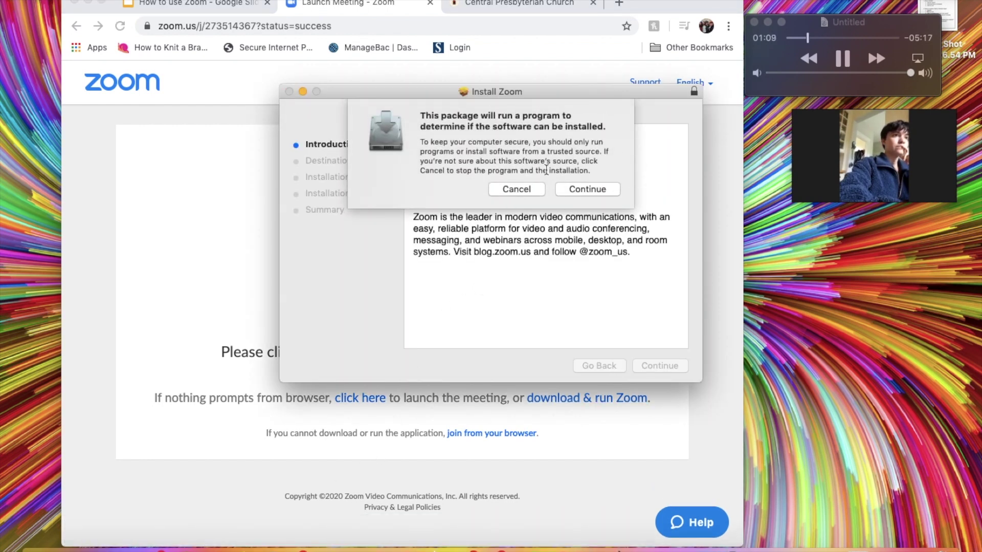
click(302, 91)
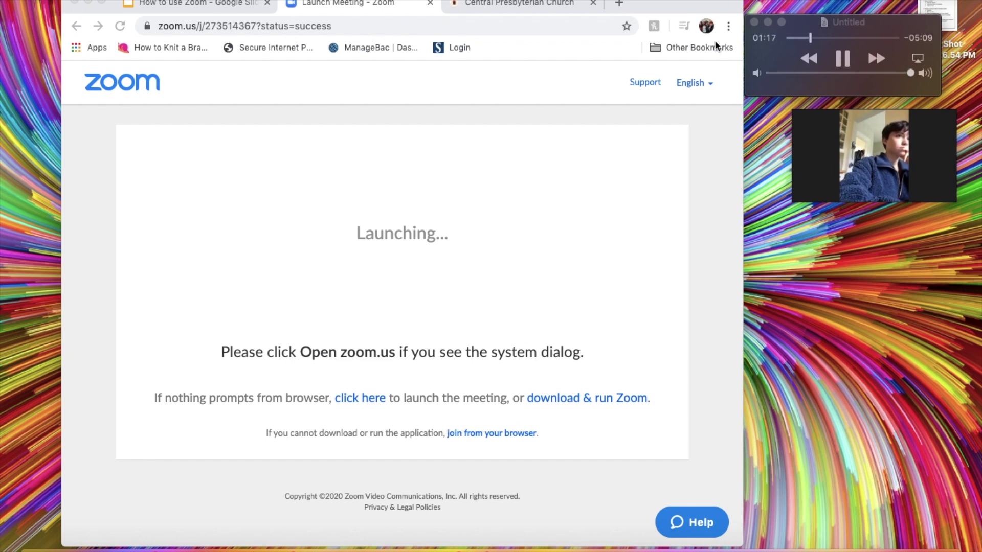
Step: Return to the How to use Zoom presentation and show the "Possible technical issues..." slide
click(728, 26)
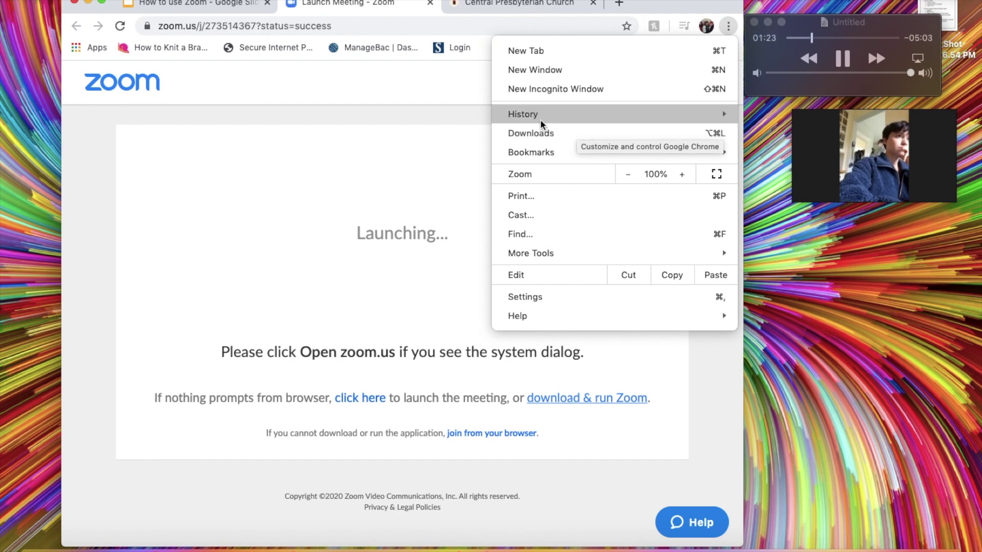
click(213, 7)
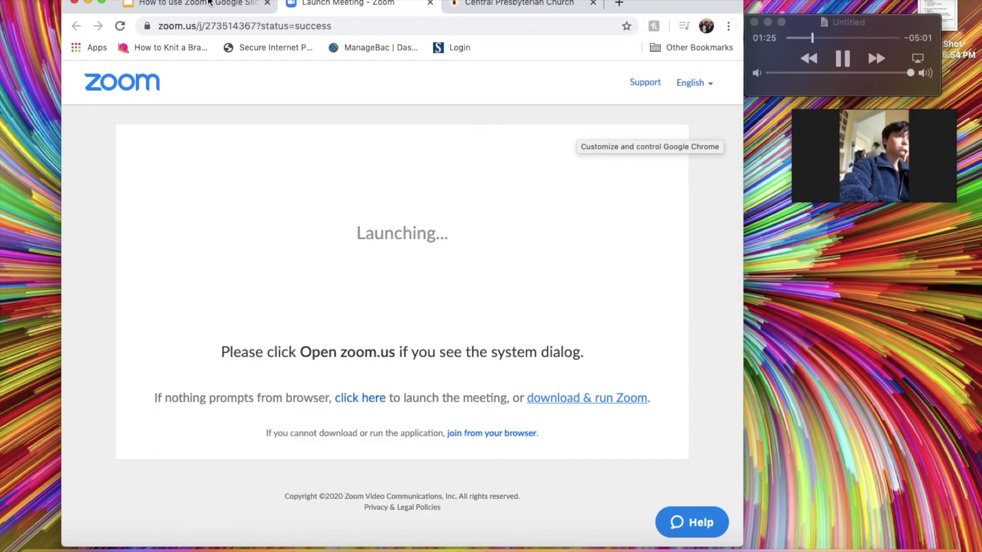
click(213, 6)
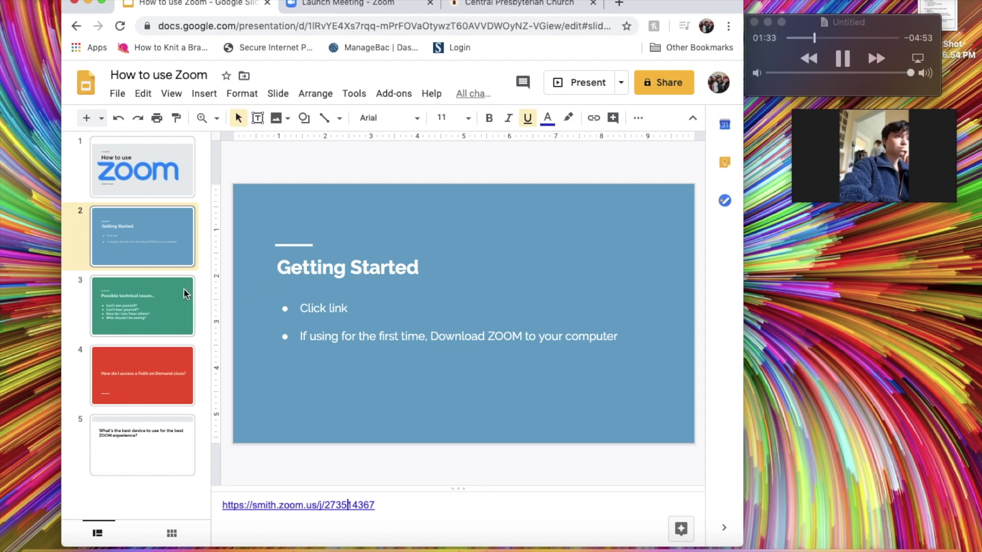
key(Down)
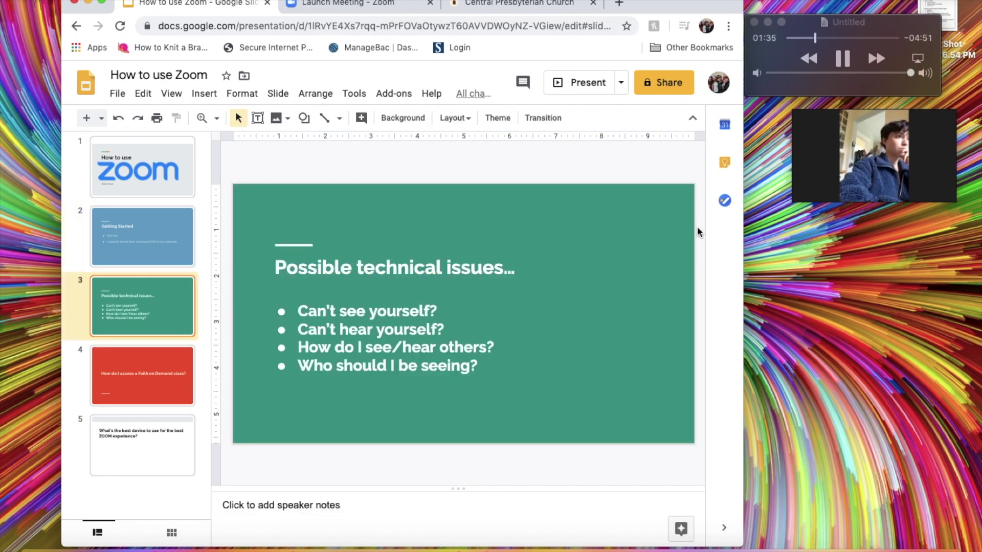
Step: Expand the floating Zoom video into the full meeting window, mute the microphone and stop the video
mouse_move(861, 156)
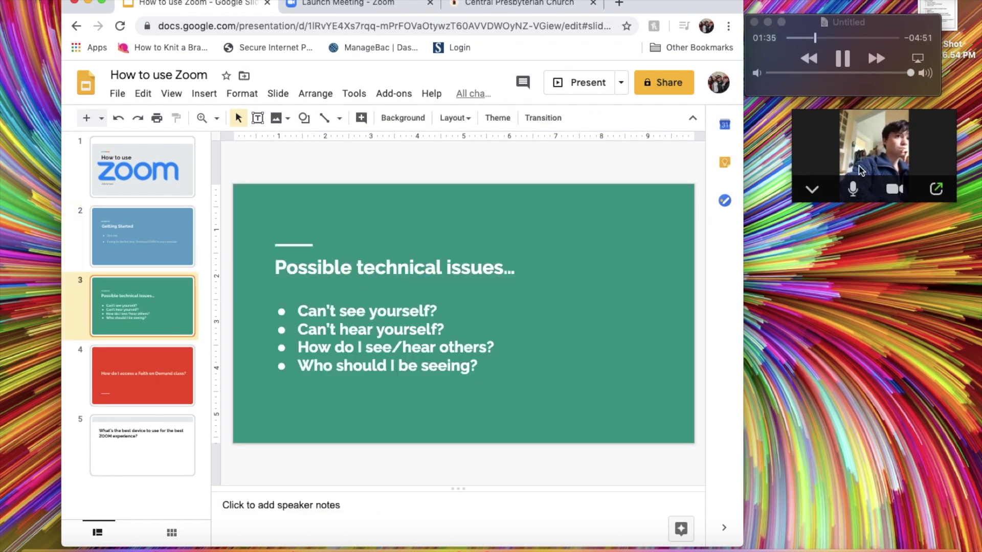
click(935, 189)
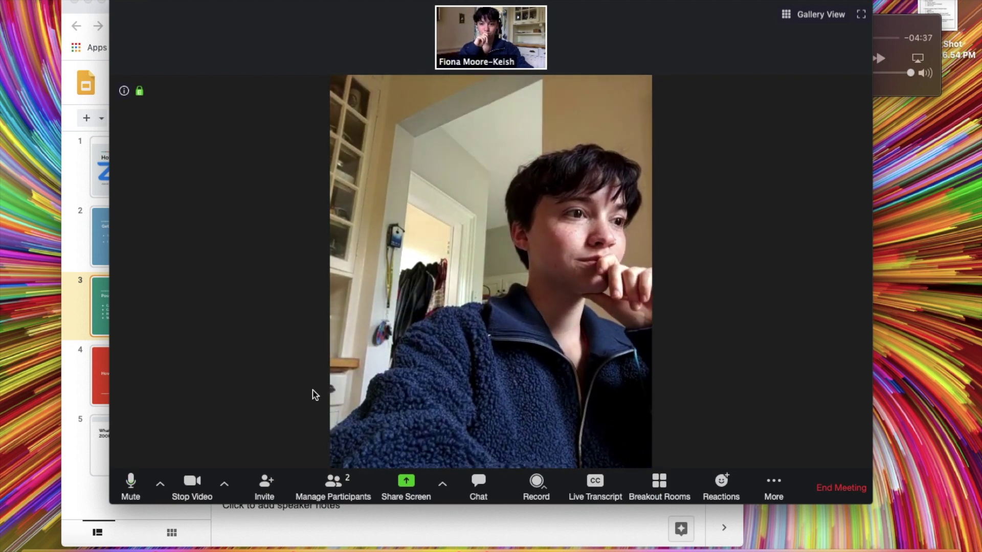
click(125, 492)
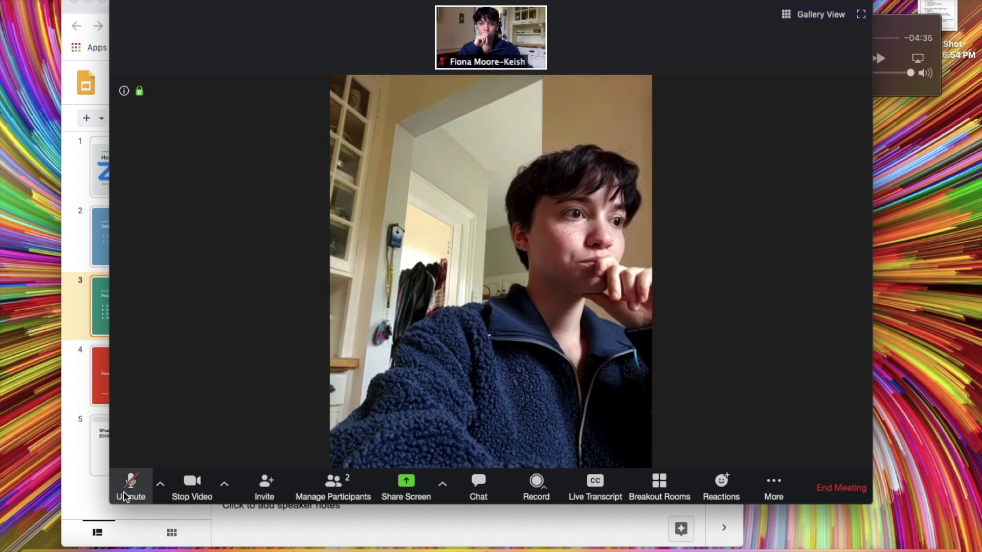
click(193, 486)
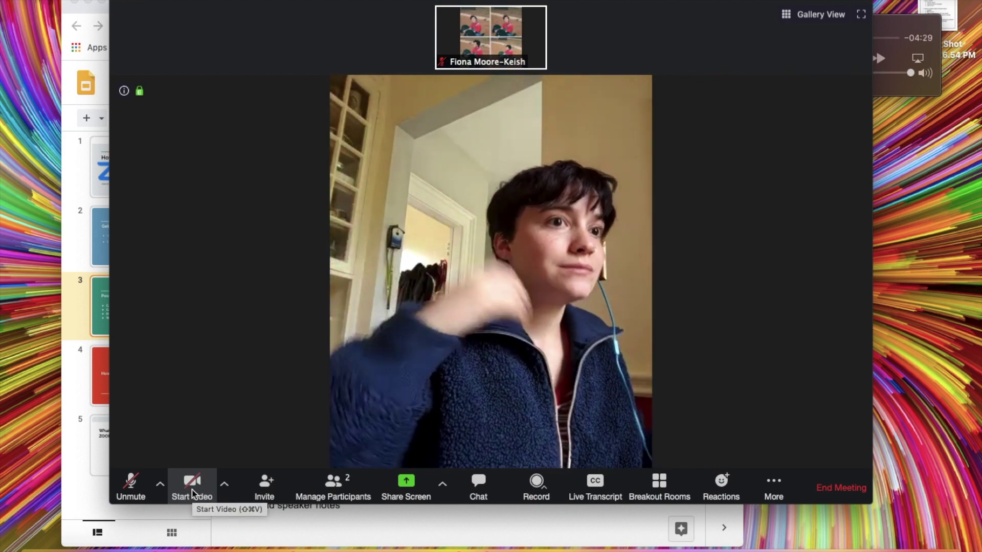
Step: Switch the meeting to Gallery View and back to Speaker View while audio and video are off
click(811, 14)
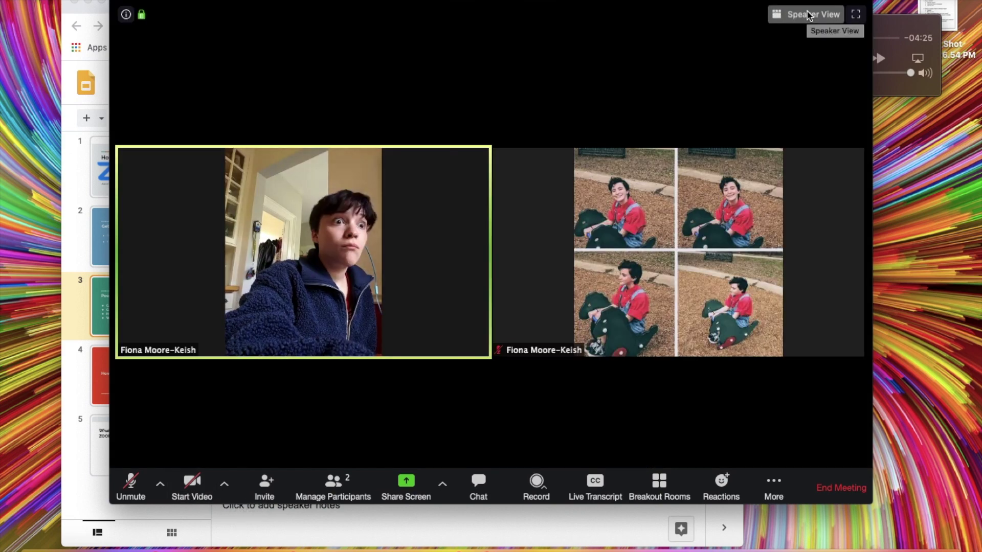
click(809, 15)
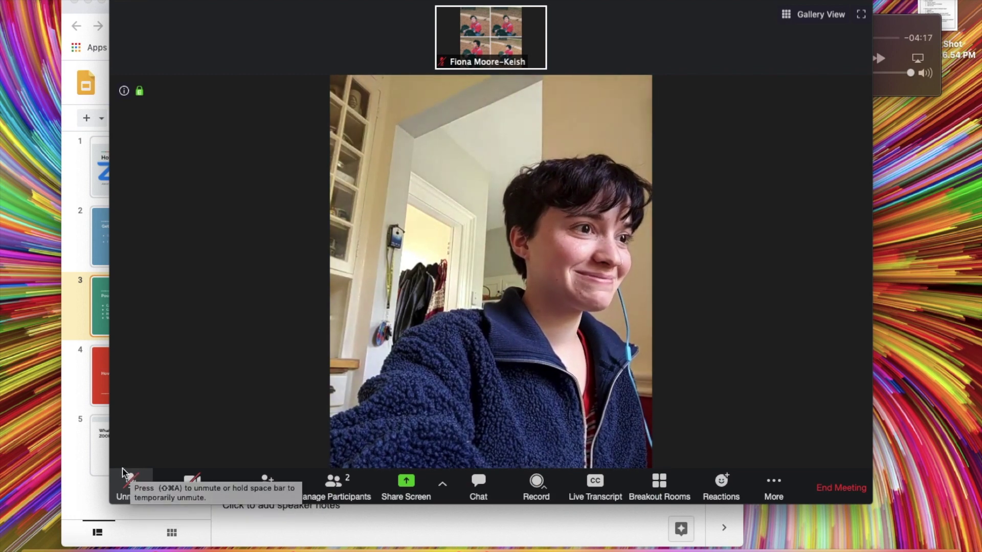
Step: Restart the video and unmute the microphone, toggling mute once more and leaving the audio on
click(192, 482)
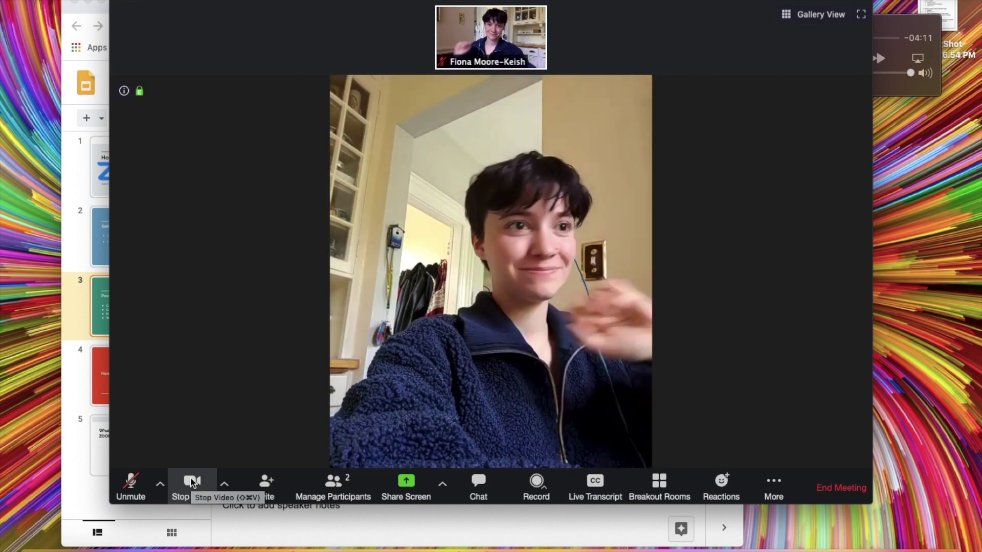
click(131, 497)
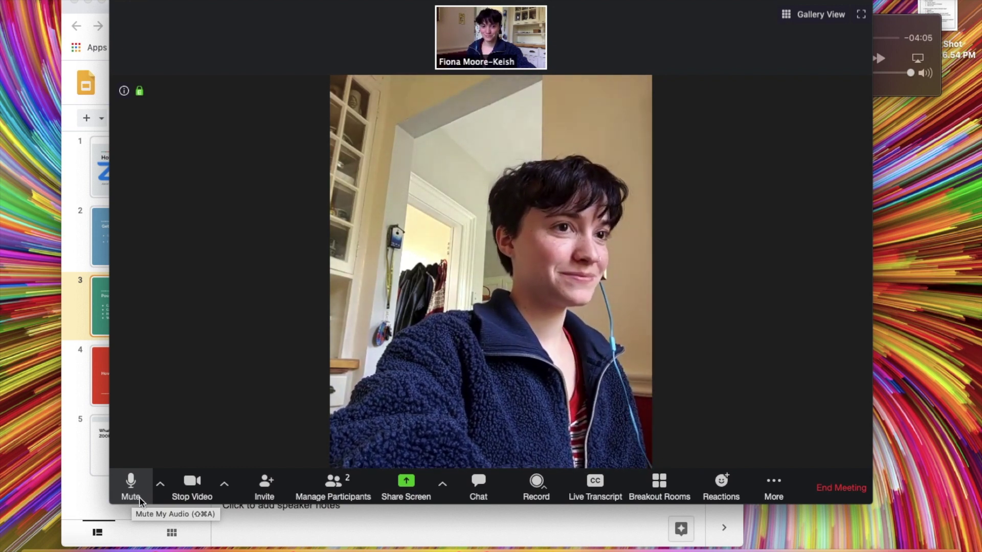
click(140, 500)
click(140, 500)
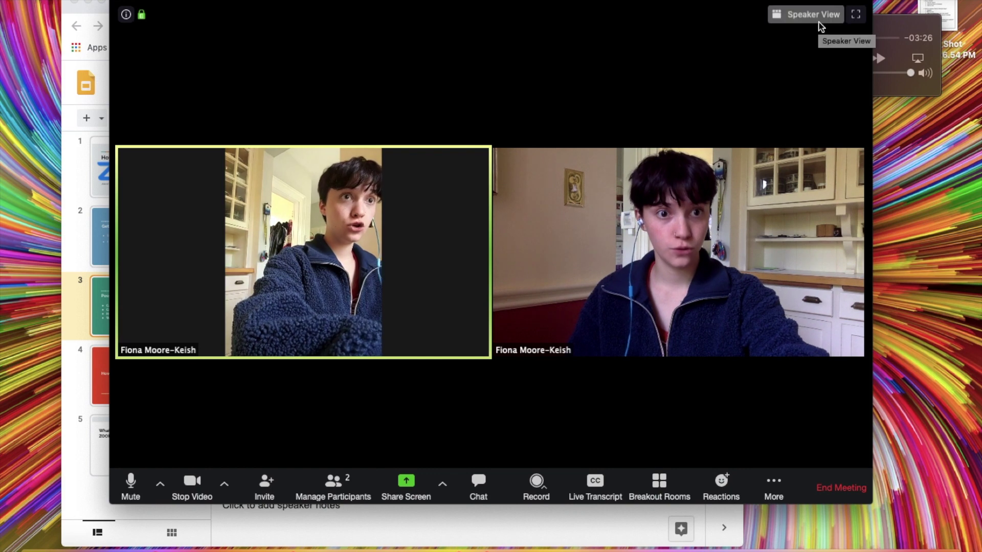
Step: Compare the Speaker and Gallery layouts with both cameras on, finishing in Speaker View
click(796, 17)
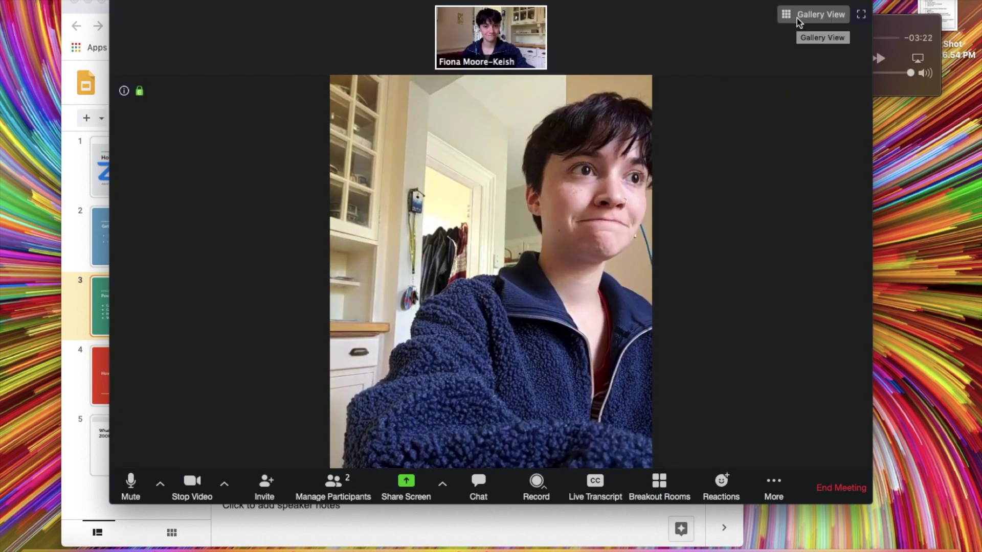
click(797, 18)
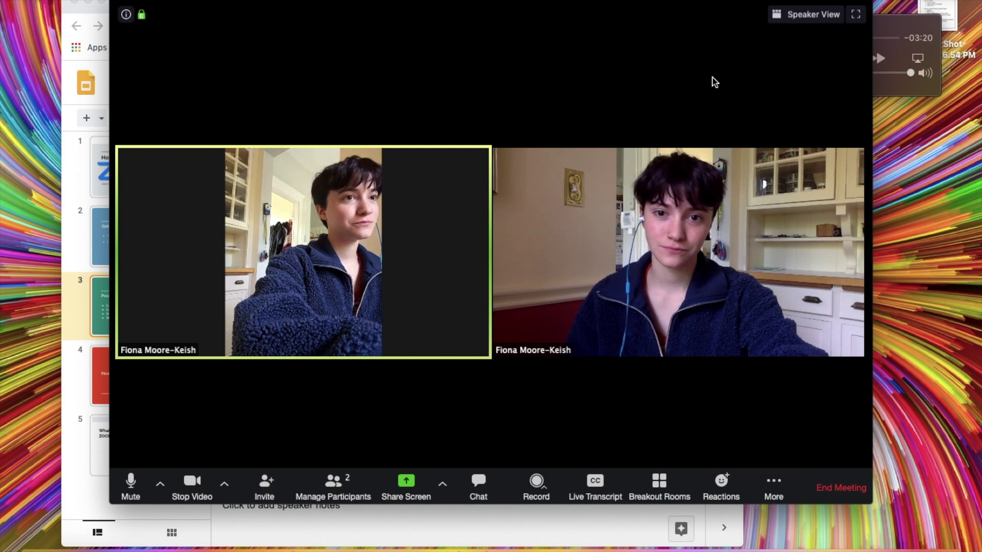
click(814, 19)
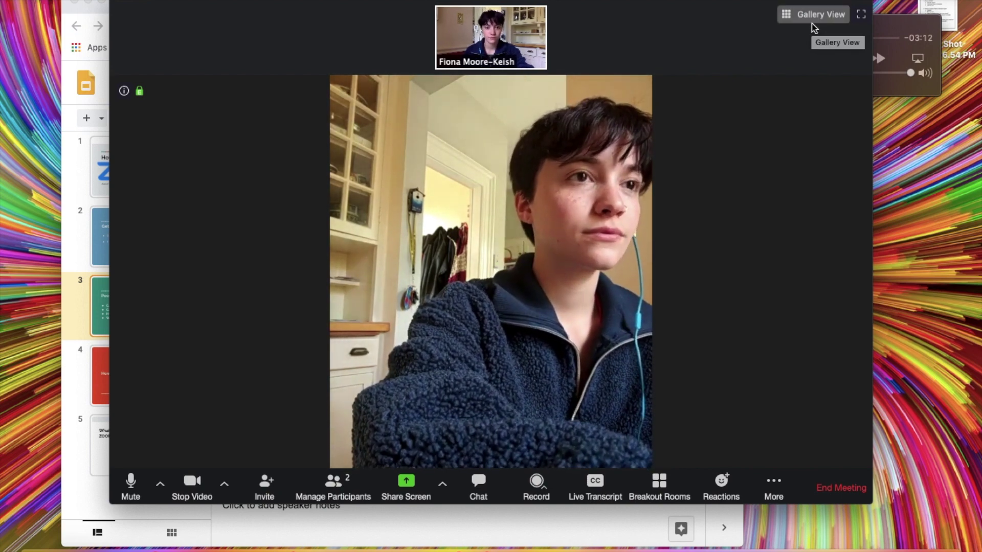
Step: Draft the group chat message "Use this to send messages to individuals, everyone, or accessing files that are shared with you..." for everyone
click(478, 483)
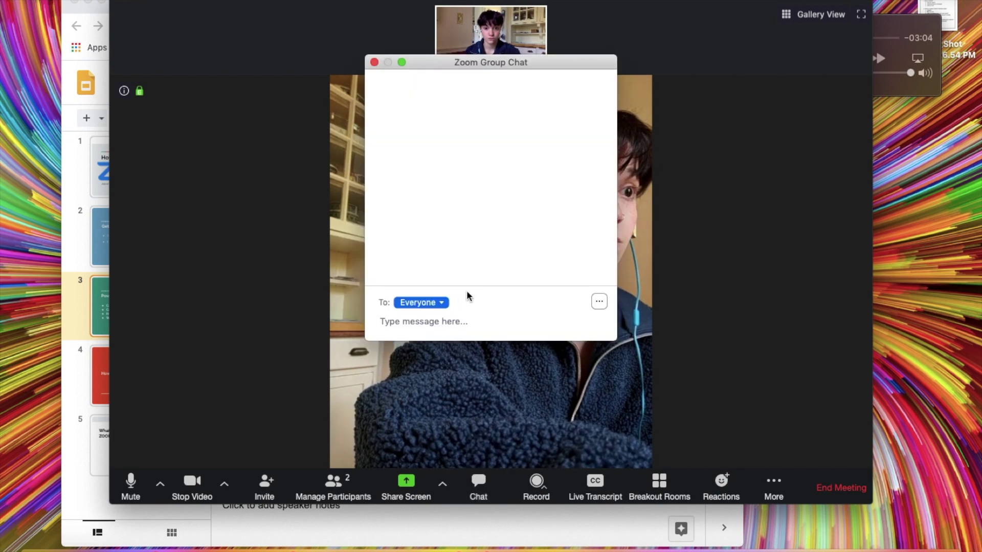
text(ua)
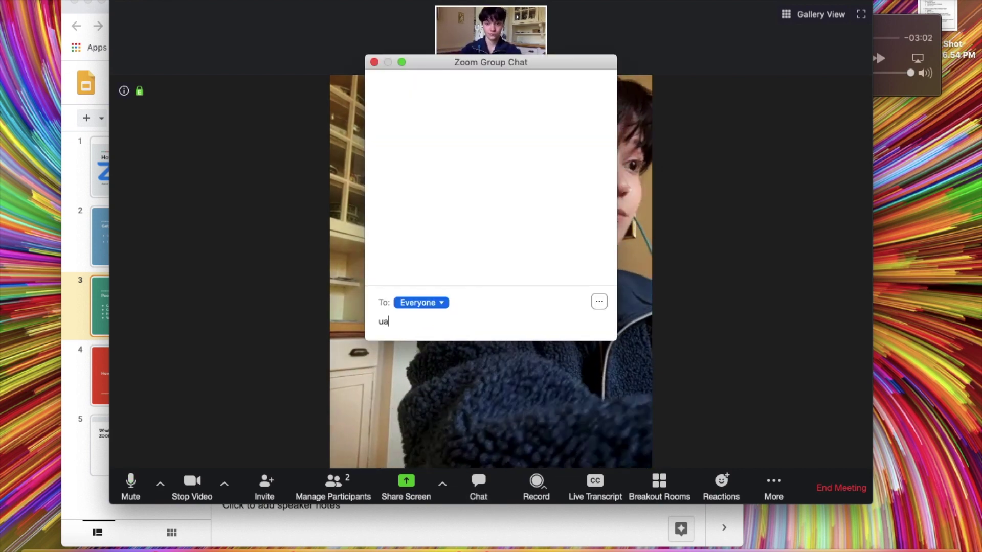
key(BackSpace)
key(BackSpace)
text(Use this to )
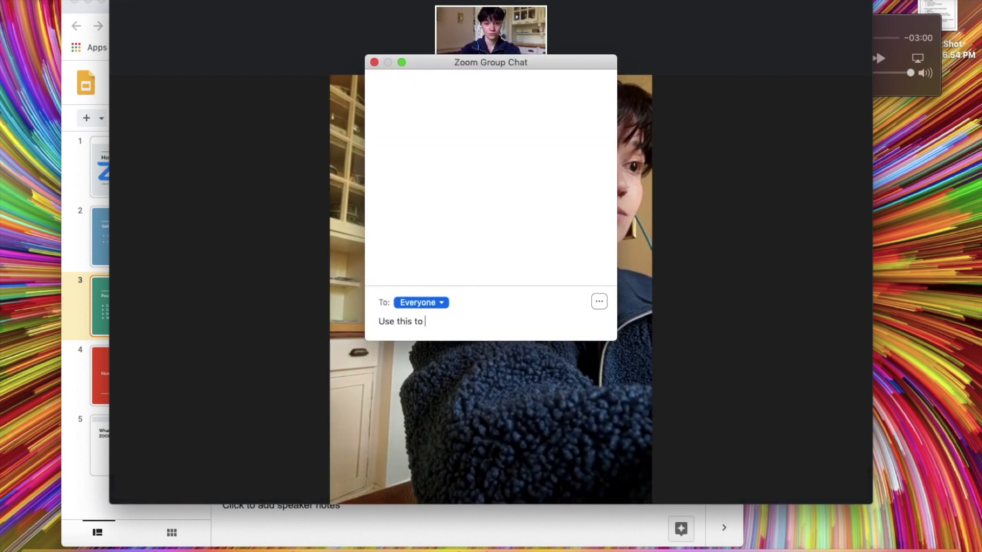
text(send me)
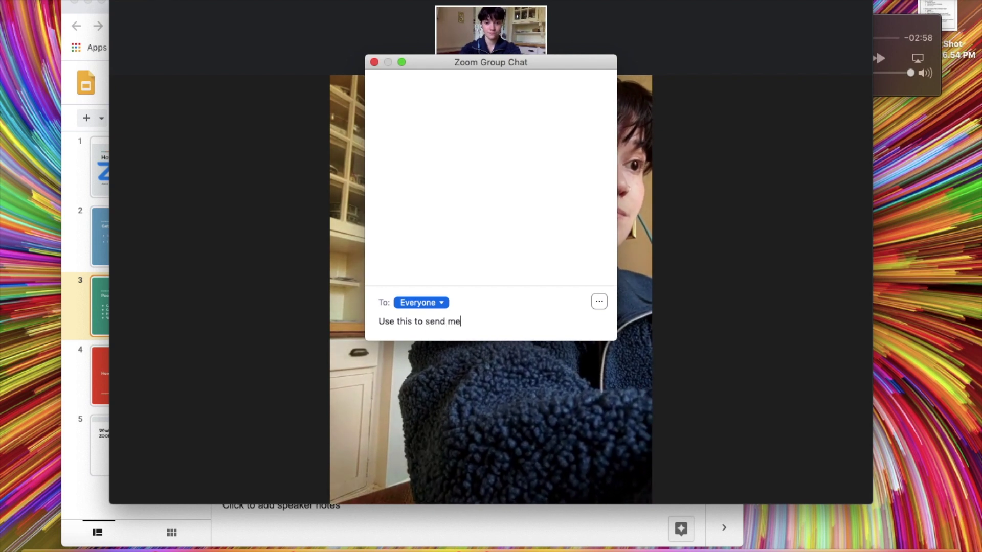
text(ssages to )
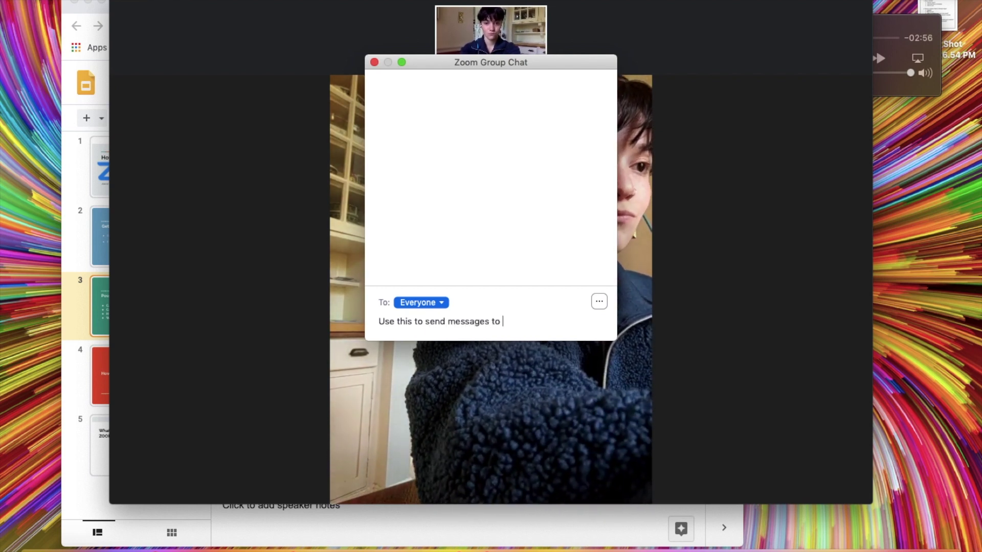
text(individ)
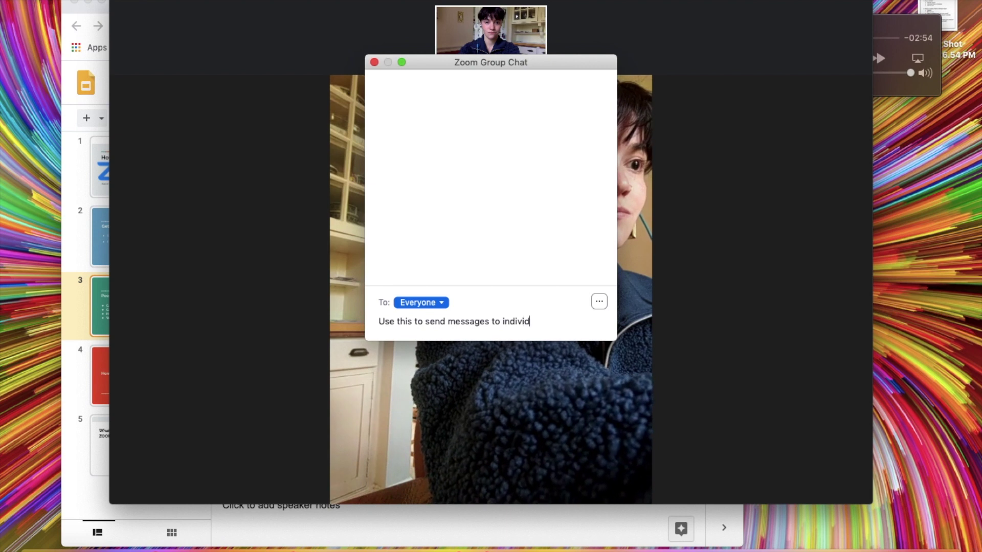
text(uals, e)
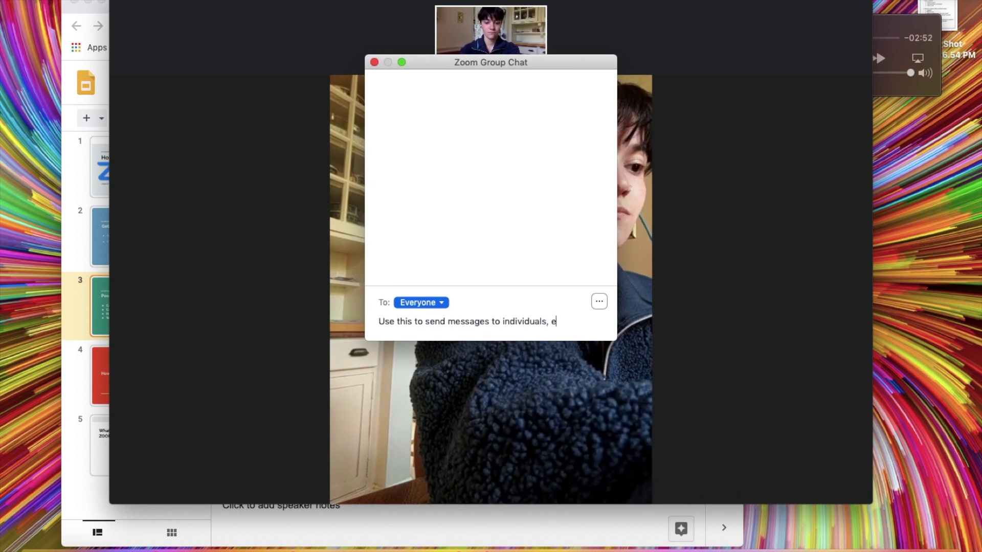
text(veryone, )
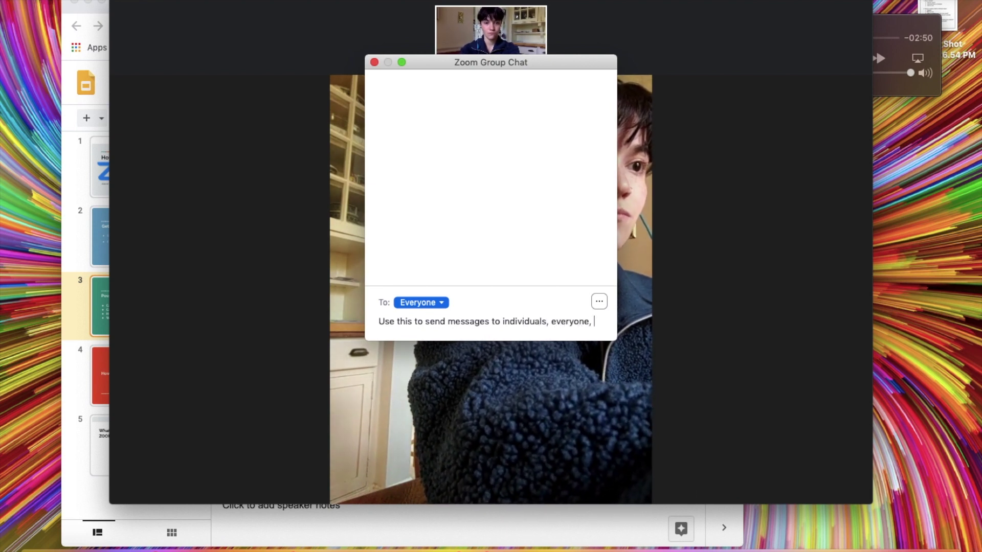
text(or acce)
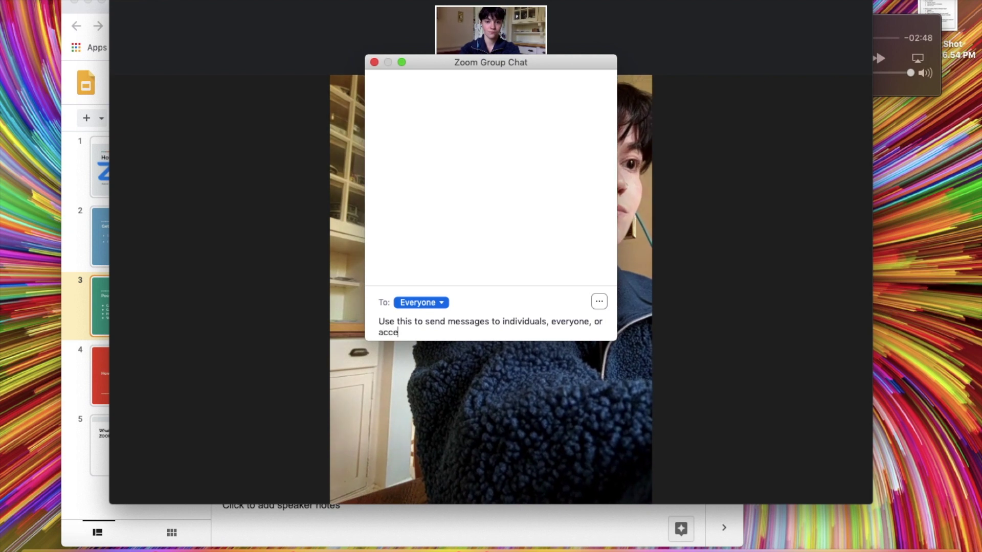
text(ssing files that are shar)
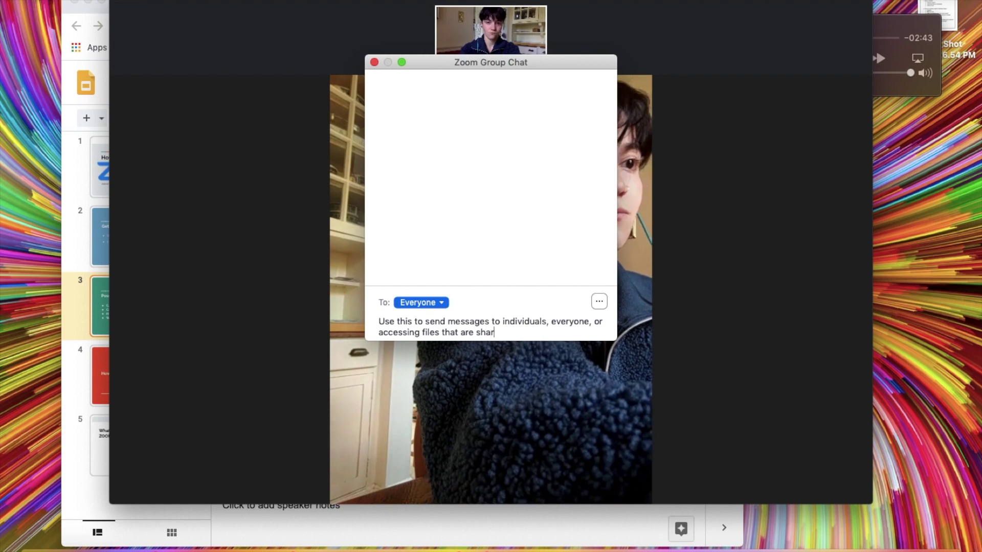
text(ed with you)
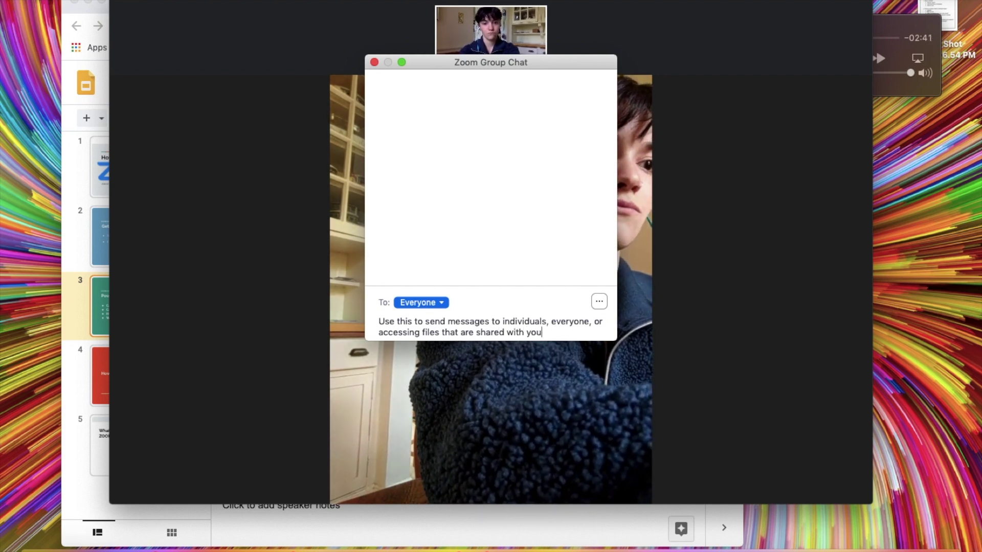
text(...)
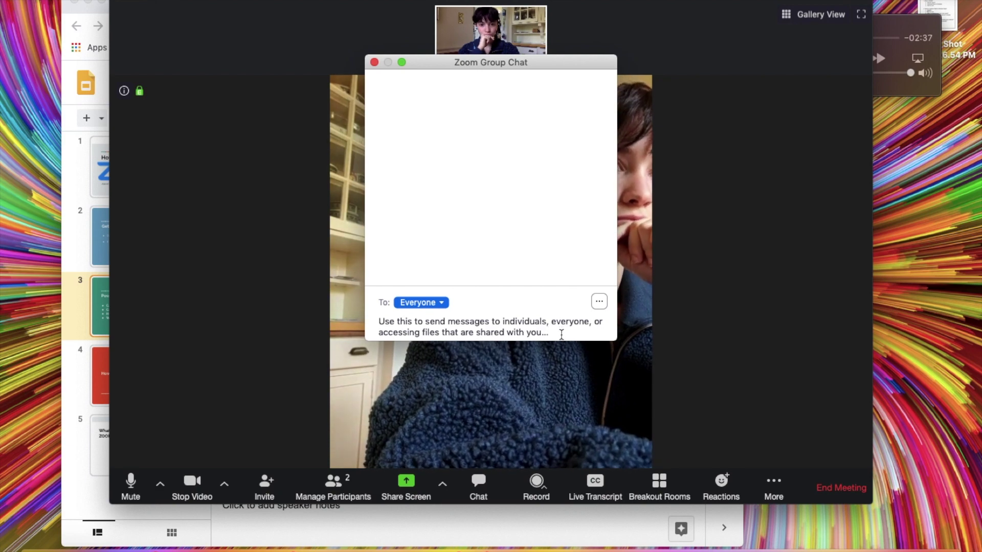
Step: Delete the drafted chat message and close the group chat window
key(shift+super+Left)
key(shift+Up)
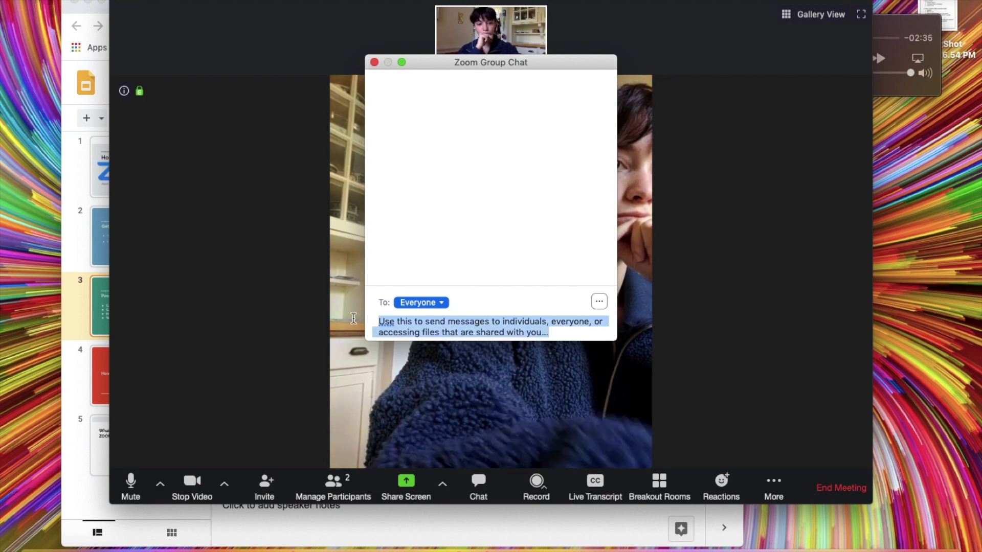
key(BackSpace)
click(373, 62)
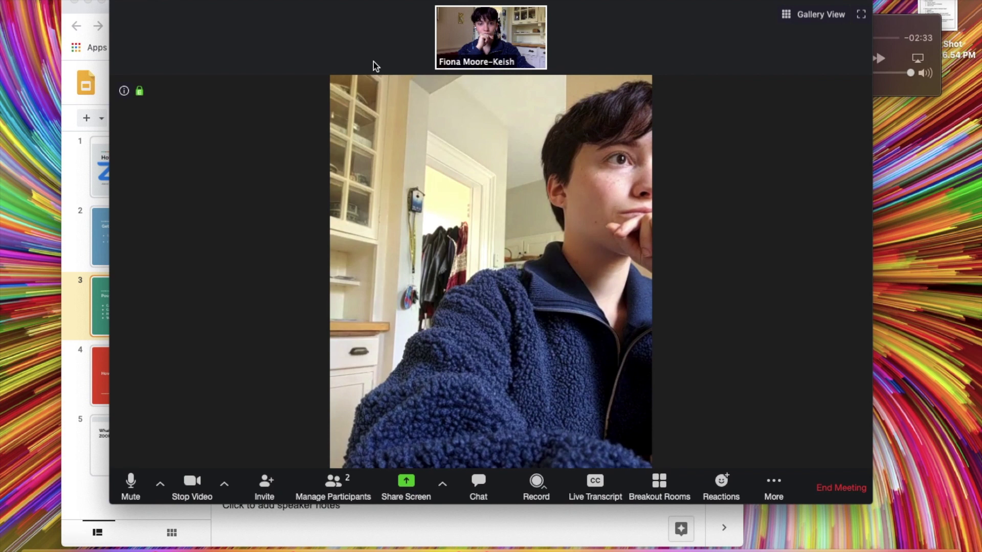
click(593, 490)
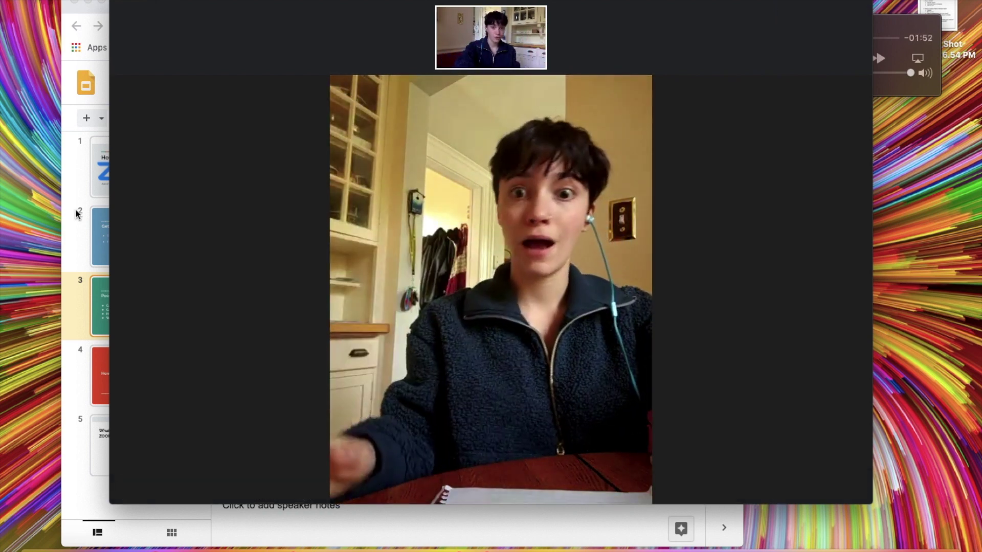
Step: Switch to Chrome and, on the Central Presbyterian Church site, open the Faith On Demand details link in the March 19, 2020 update
click(76, 214)
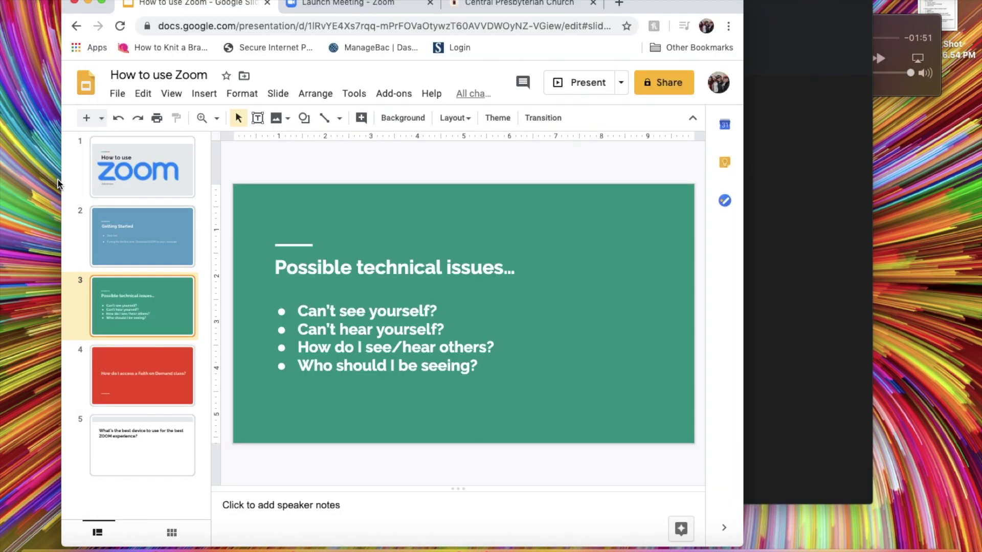
click(453, 11)
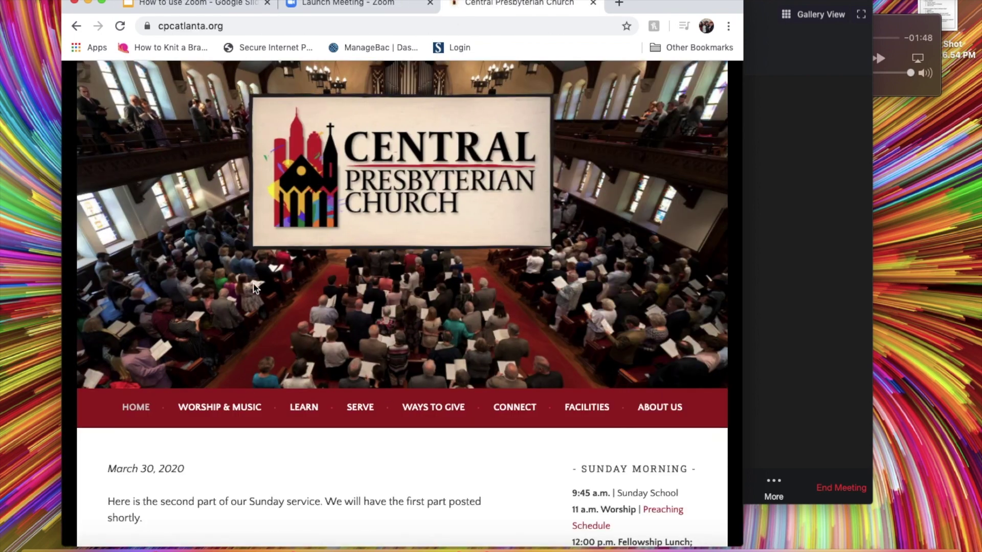
scroll(254, 288, down, 20)
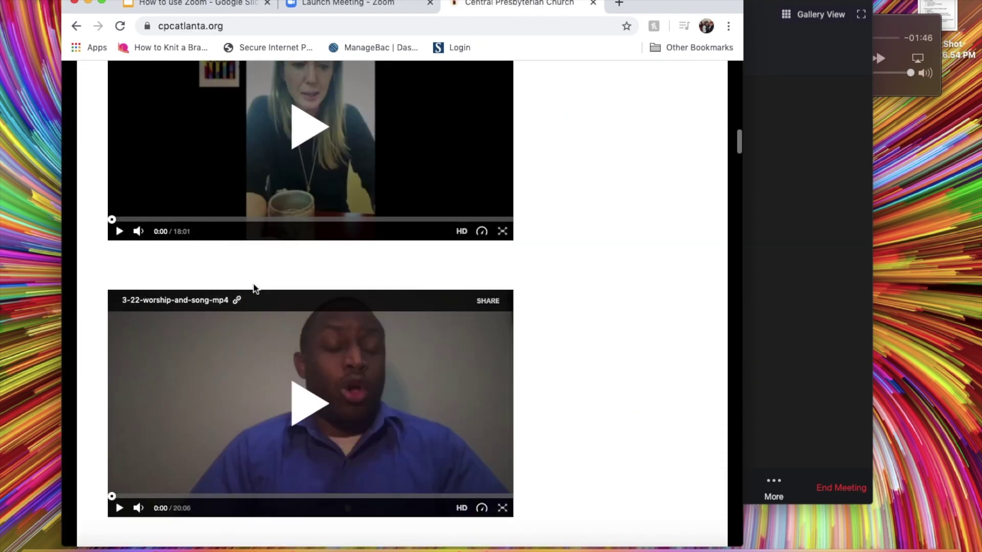
scroll(254, 288, down, 20)
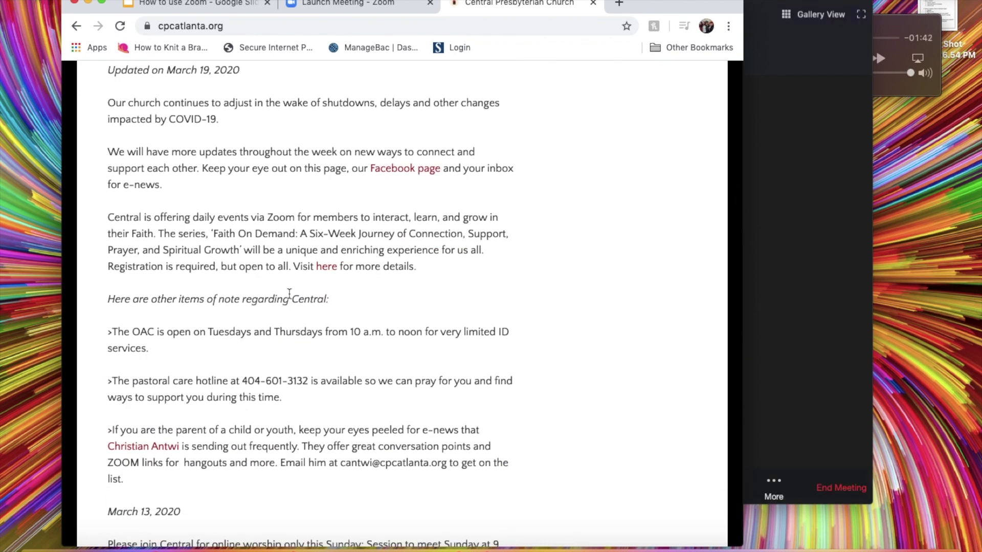
click(323, 268)
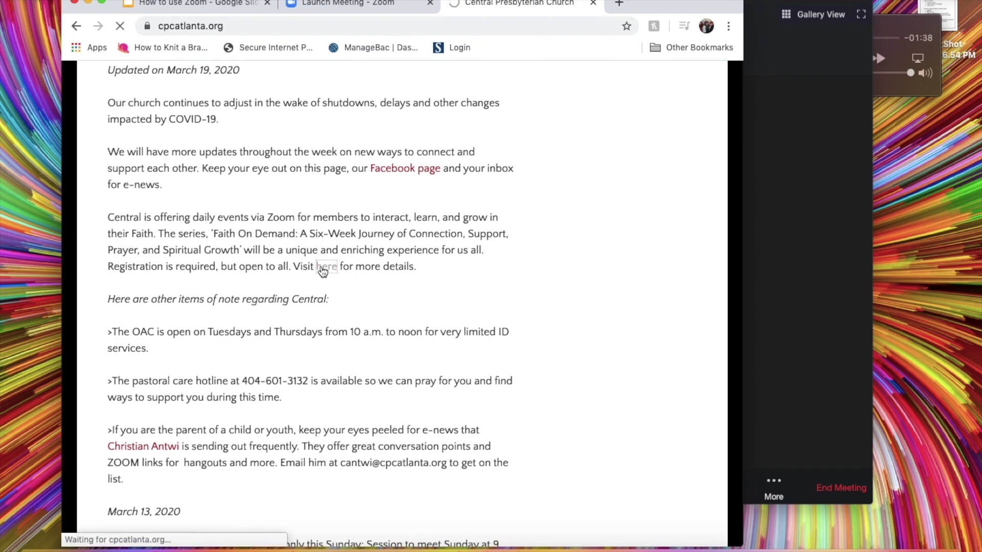
Step: Open the registration link for the Sunday 9:30 to 10:30 a.m. class "Viral Faith: Seeking God in a time of Uncertainty"
scroll(424, 338, down, 2)
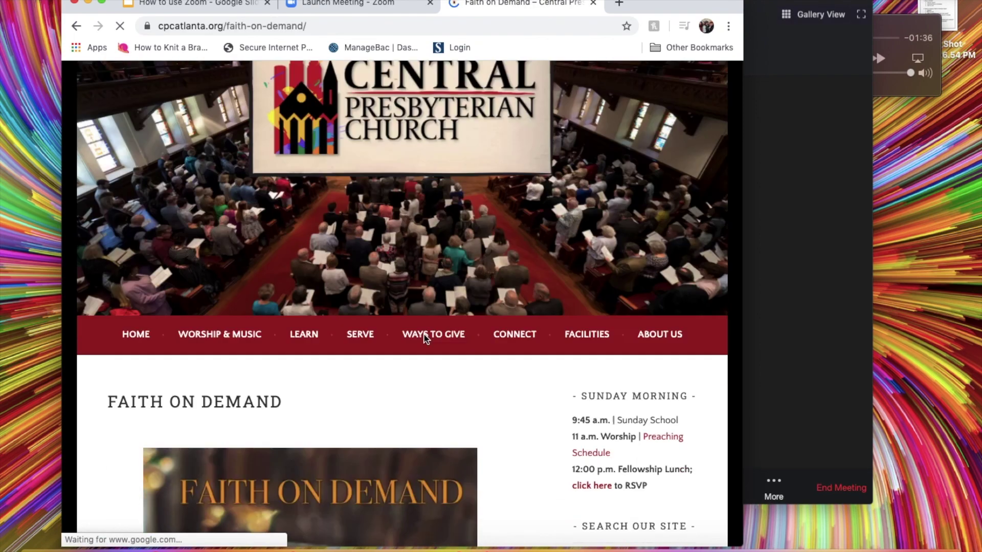
scroll(423, 335, down, 20)
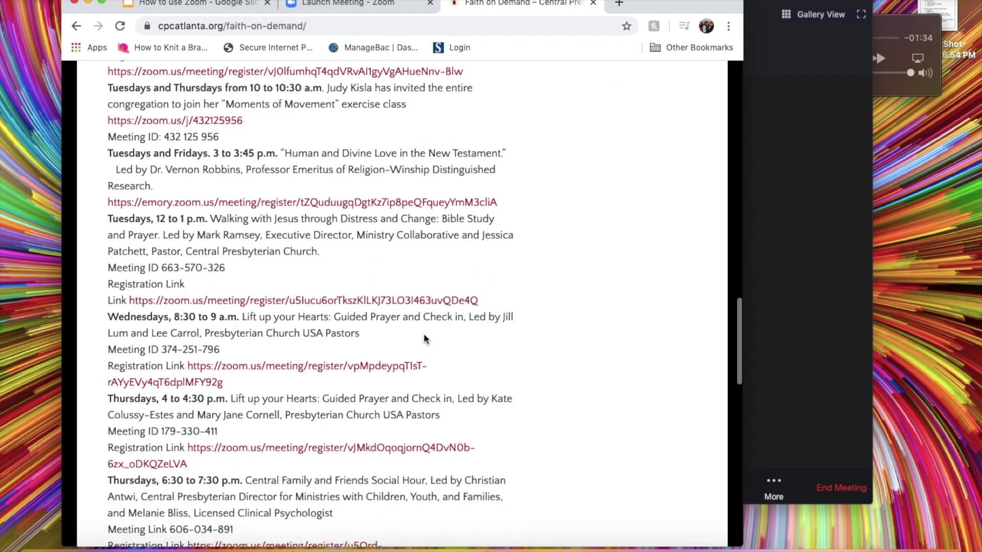
scroll(423, 339, down, 1)
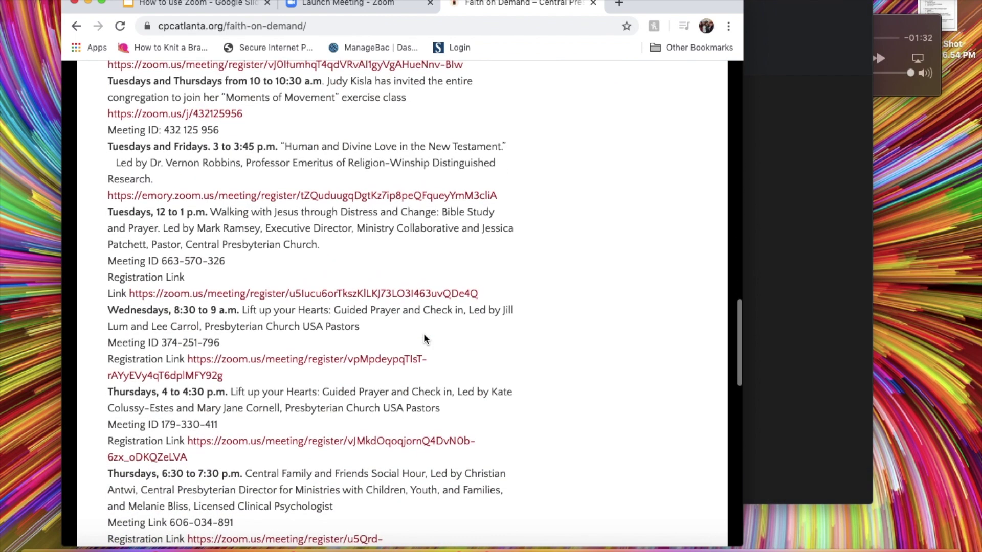
scroll(424, 339, down, 5)
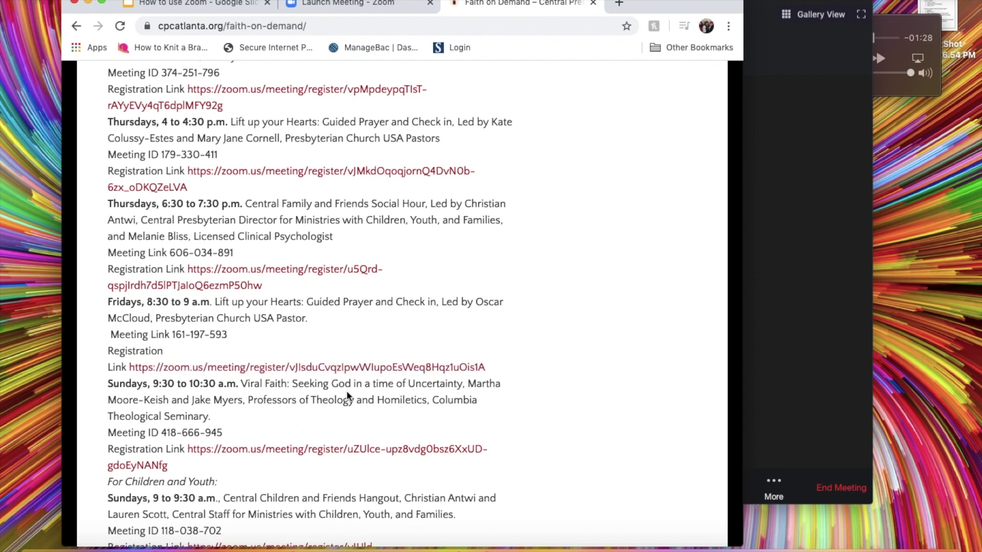
click(194, 449)
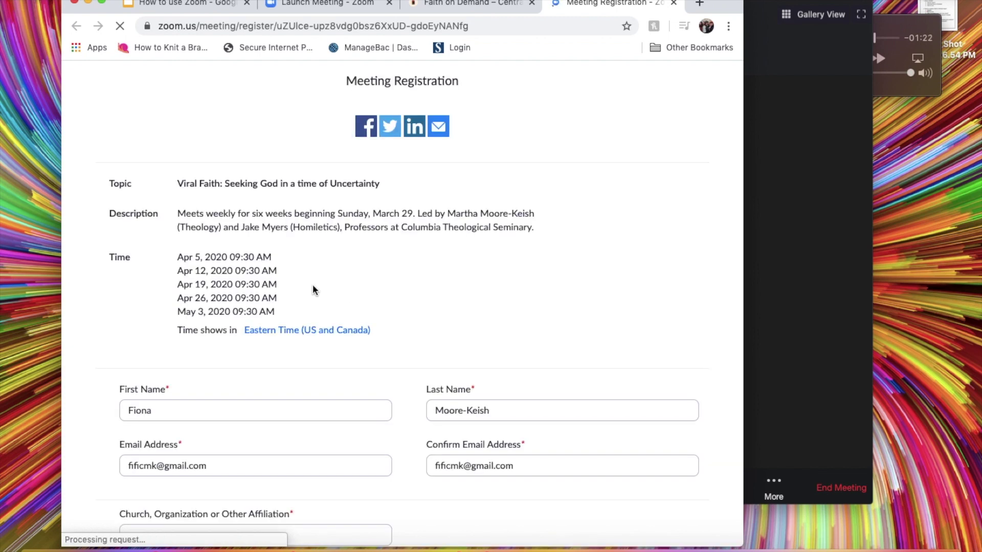
Step: Enter CPC as the church affiliation, complete the "I'm not a robot" check and submit the meeting registration
scroll(313, 290, down, 3)
click(186, 401)
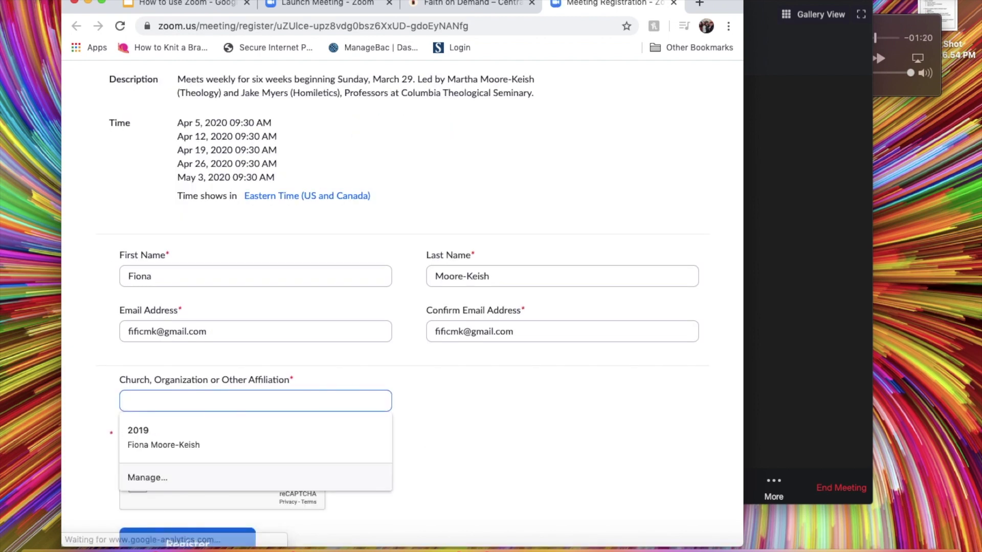
text(CPC)
click(136, 492)
scroll(135, 491, down, 2)
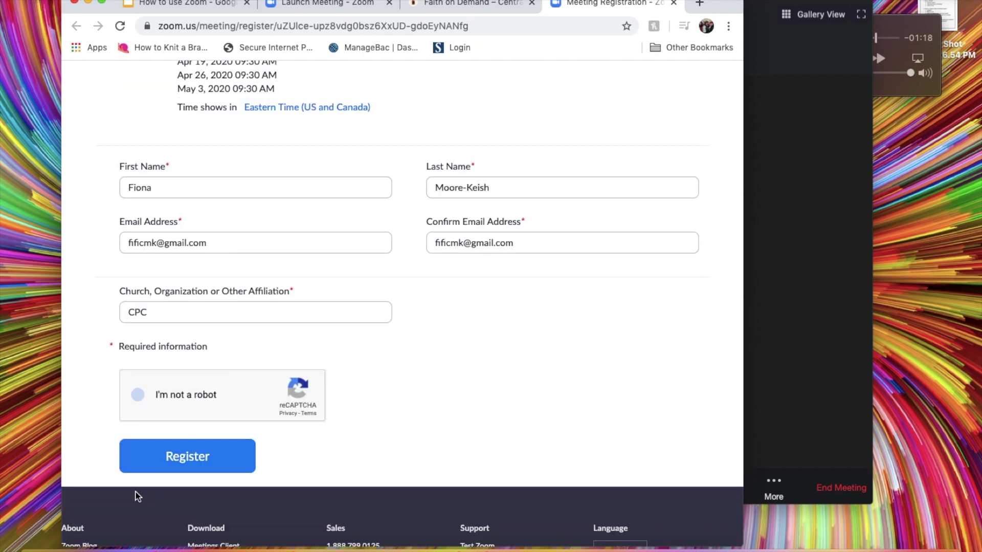
click(180, 457)
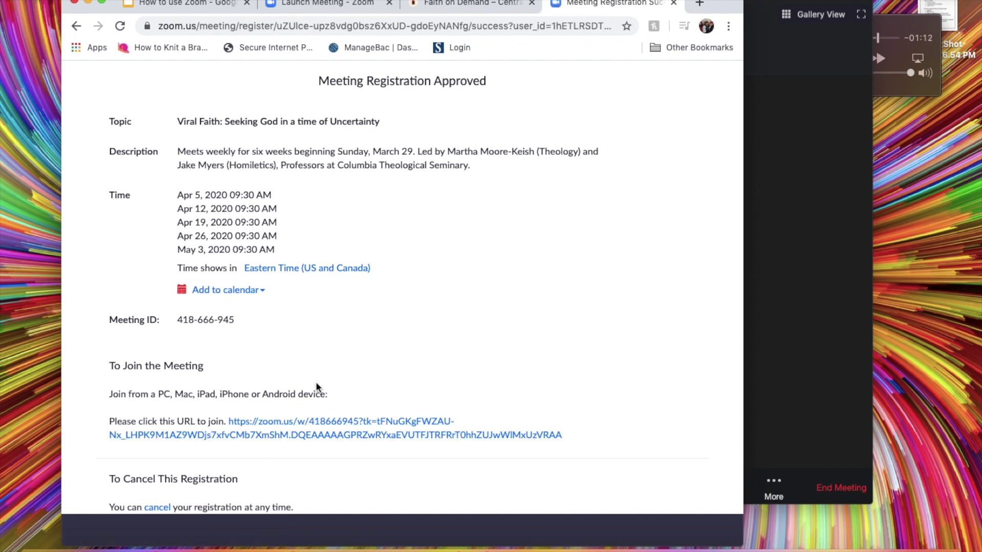
Step: Review the registration approval page, and open the confirmation email to read its class dates and join link
scroll(315, 381, down, 3)
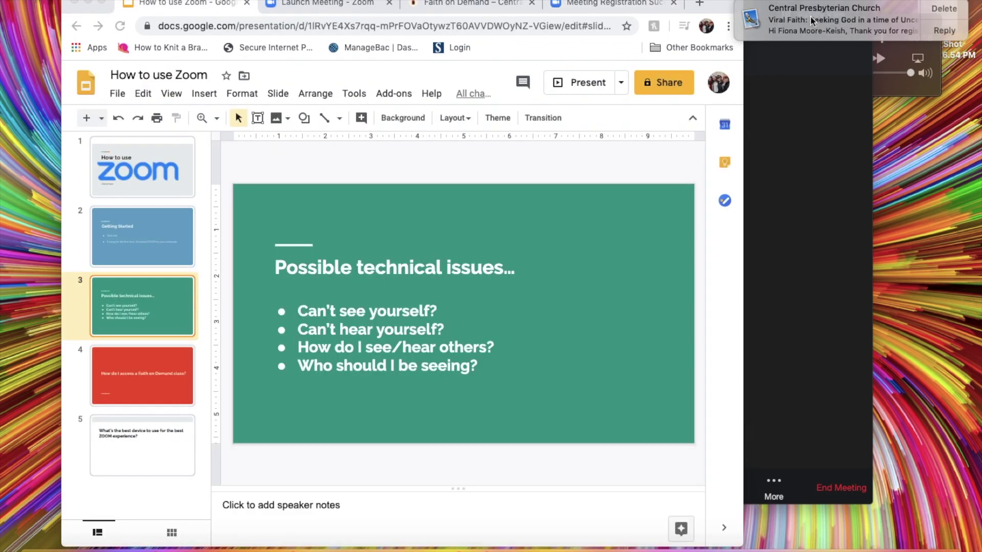
click(812, 20)
scroll(502, 307, down, 5)
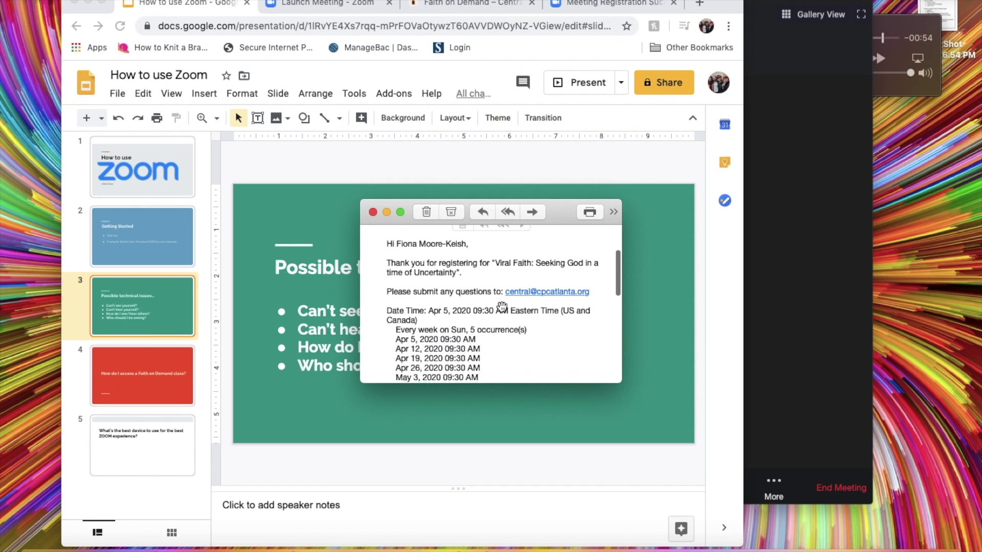
scroll(502, 306, down, 2)
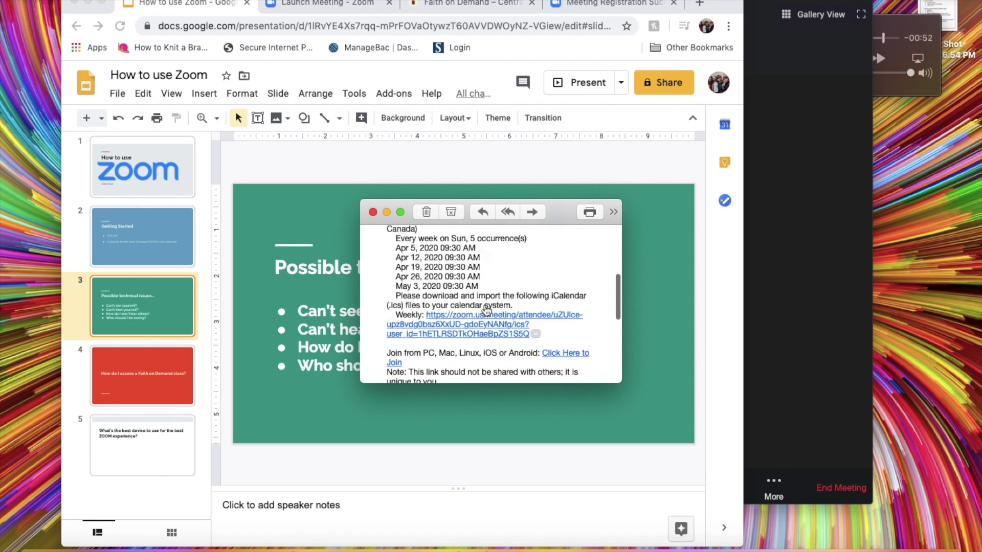
scroll(434, 296, down, 5)
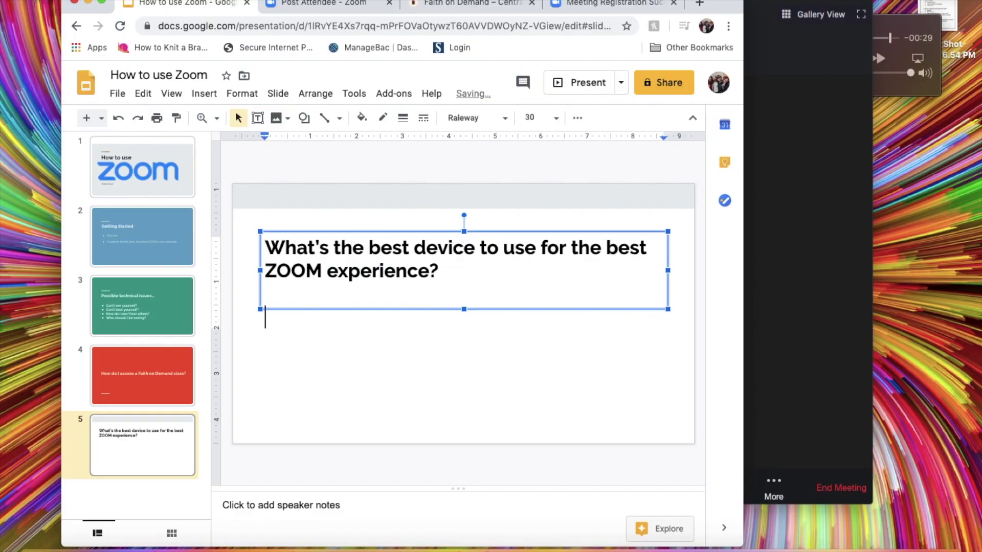
Step: Add "COMPUTER" below the question about the best device for Zoom on slide 5
text(COMPUTER)
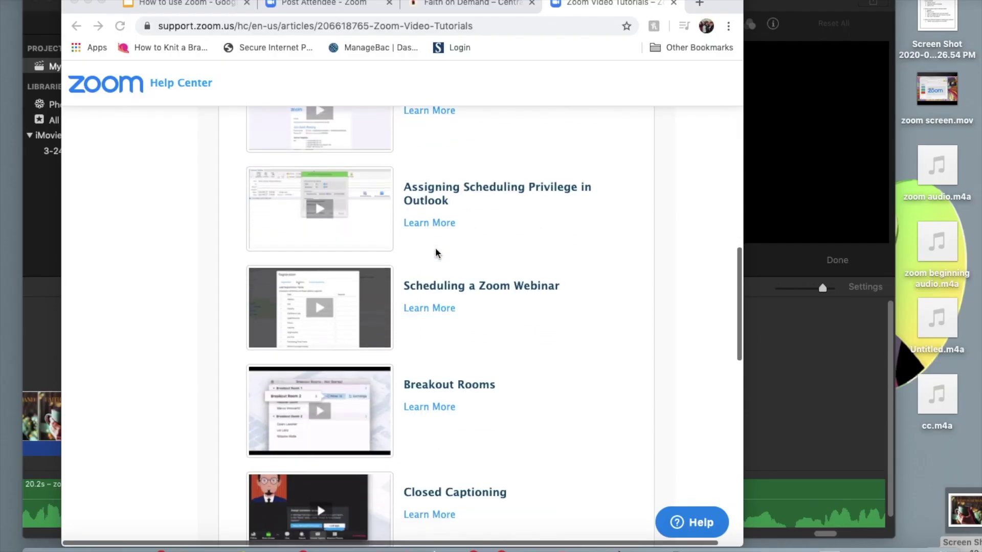
Step: Browse the topics on the Zoom Video Tutorials help page and return to its beginning
scroll(436, 248, down, 6)
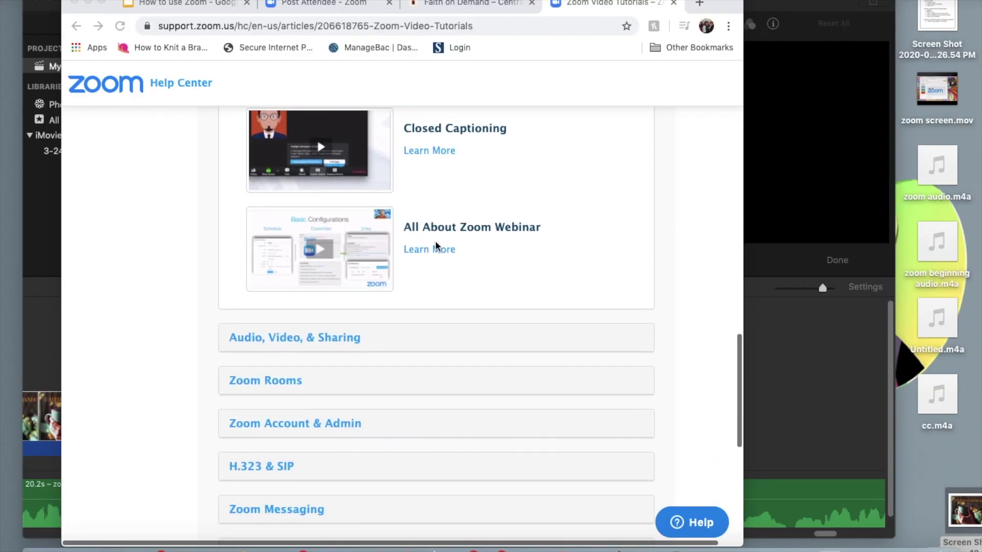
scroll(437, 246, up, 10)
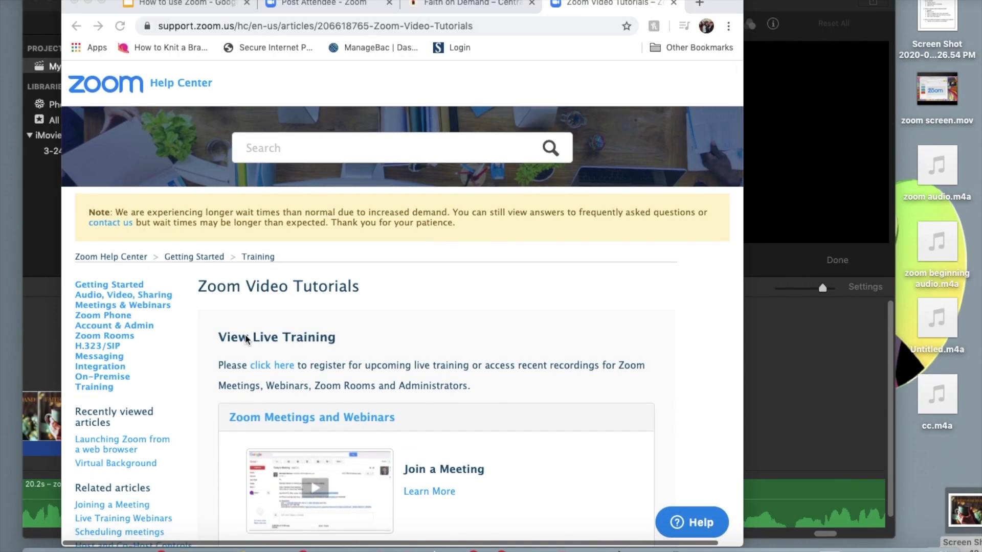